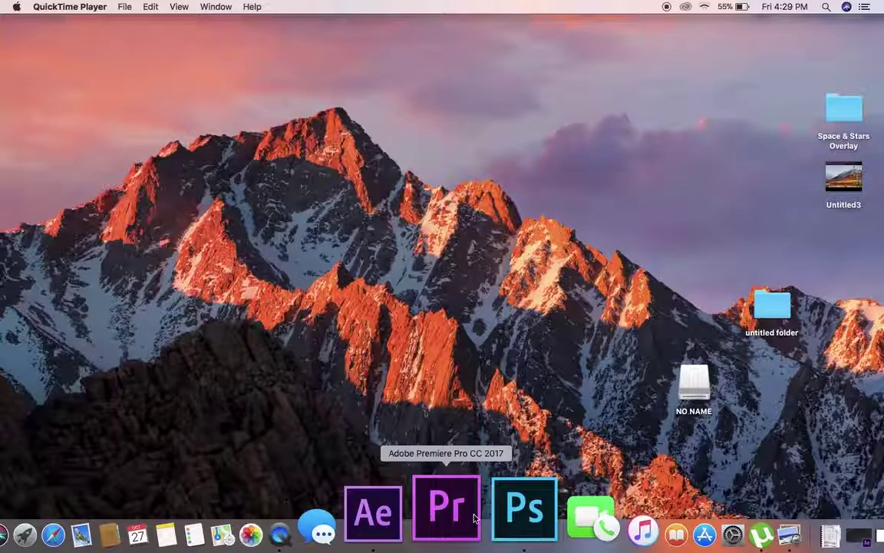
Bring Photoshop forward and open the portrait ok-8.jpg from the Downloads folder
click(494, 508)
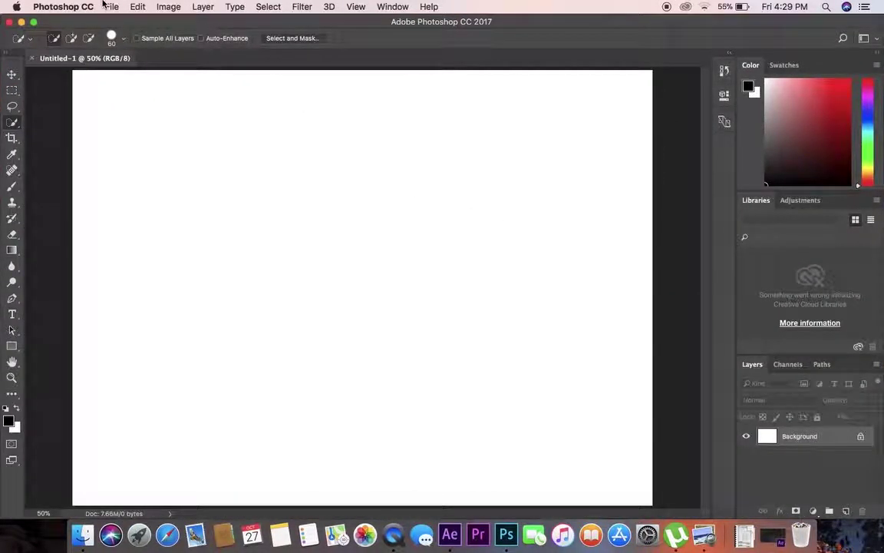
click(110, 8)
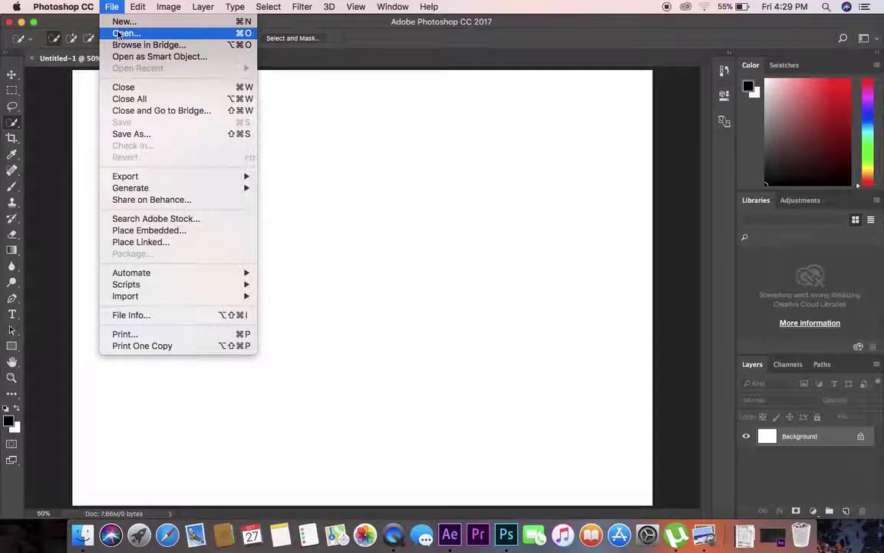
click(123, 33)
click(270, 200)
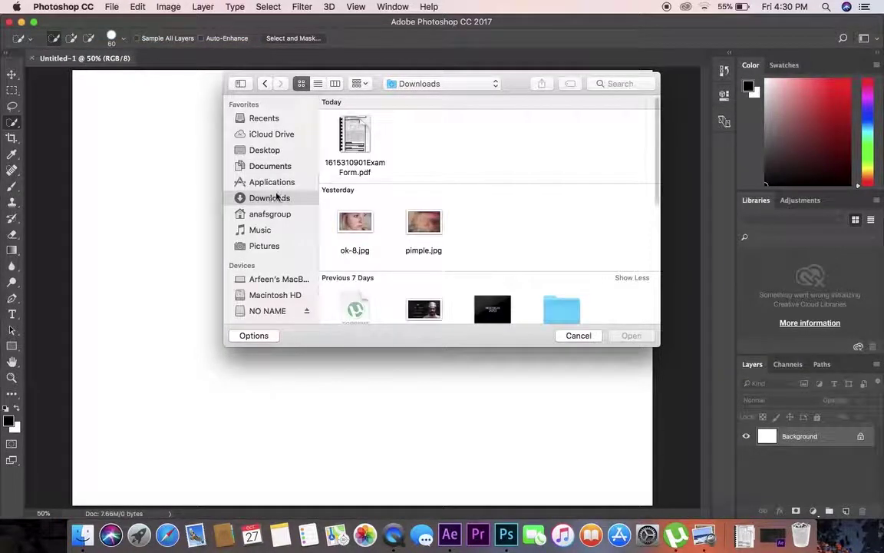
double_click(355, 222)
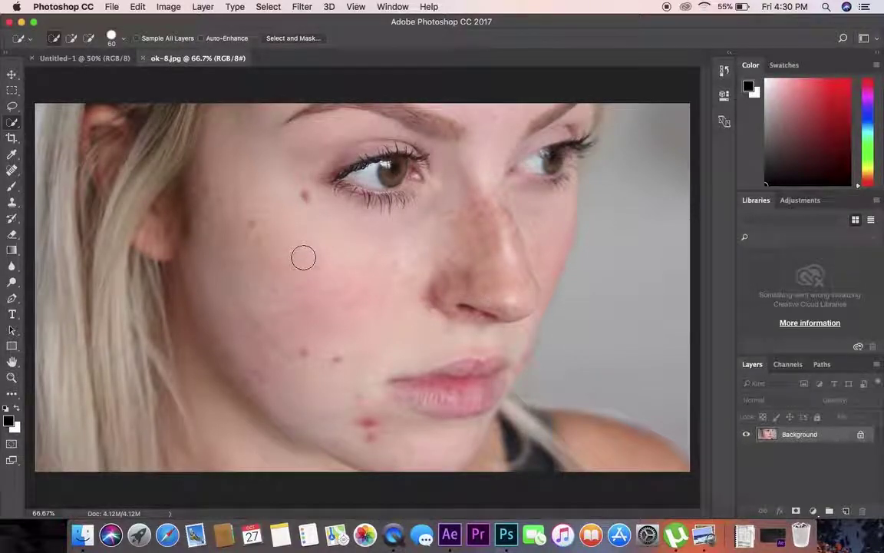
Quick-select the face skin, then subtract the left hair and right grey background
mouse_move(302, 256)
mouse_down()
mouse_move(322, 291)
mouse_move(313, 183)
mouse_move(286, 152)
mouse_move(325, 142)
mouse_move(302, 146)
mouse_move(256, 316)
mouse_move(349, 373)
mouse_up()
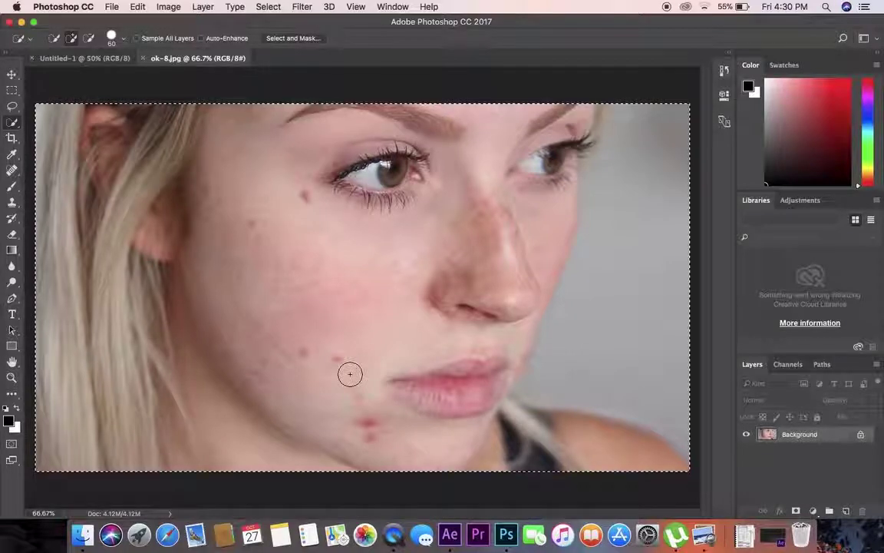
mouse_move(81, 109)
mouse_down()
mouse_move(75, 146)
mouse_move(91, 201)
mouse_move(122, 206)
mouse_move(82, 322)
mouse_move(165, 376)
mouse_move(232, 463)
mouse_move(282, 484)
mouse_up()
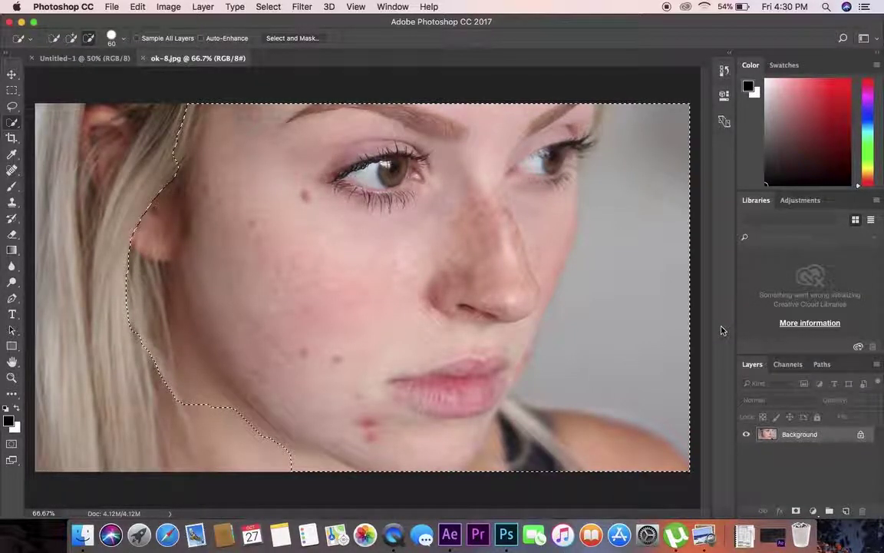
drag(683, 281, 675, 337)
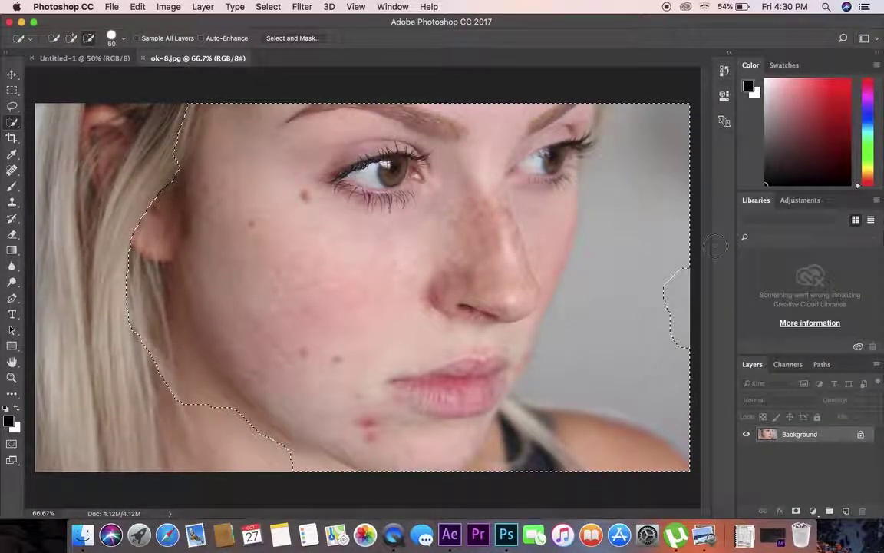
drag(680, 214, 661, 138)
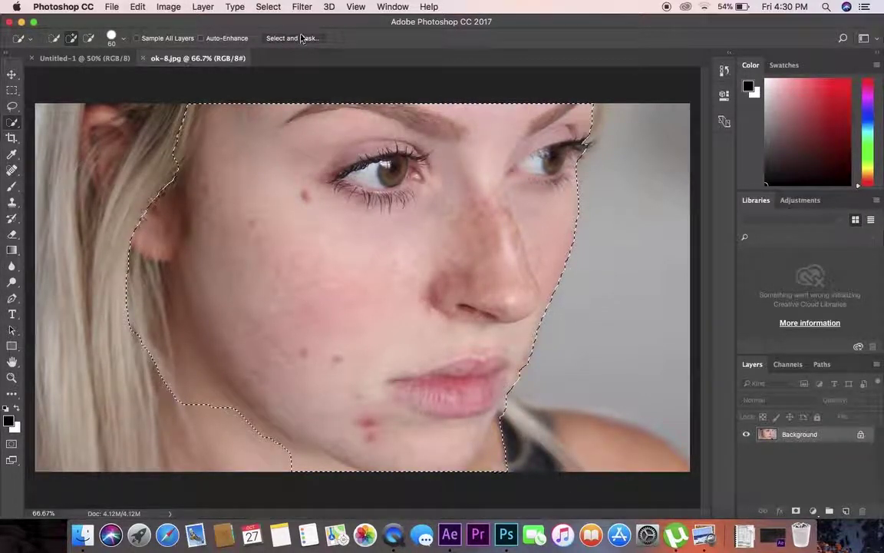
In Select and Mask, set Transparency to 39% and Edge Detection Radius to 18 px
click(273, 36)
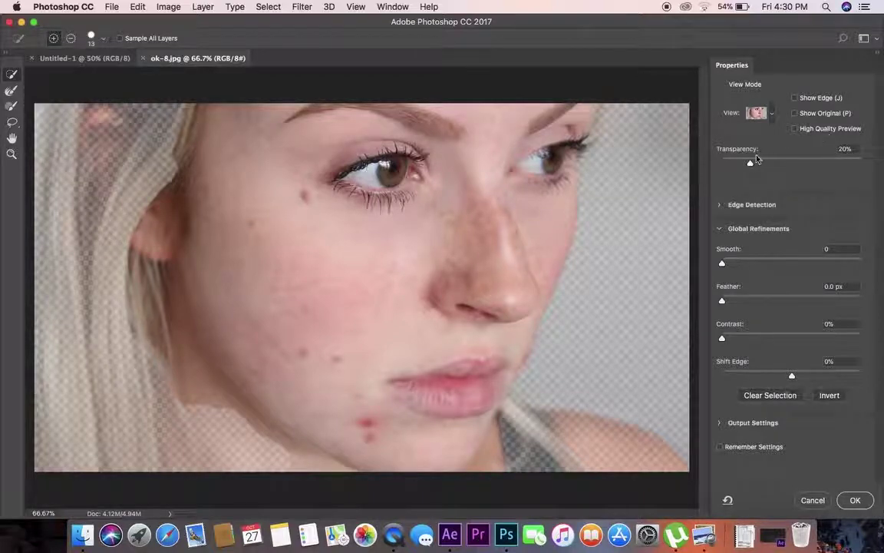
drag(750, 163, 776, 163)
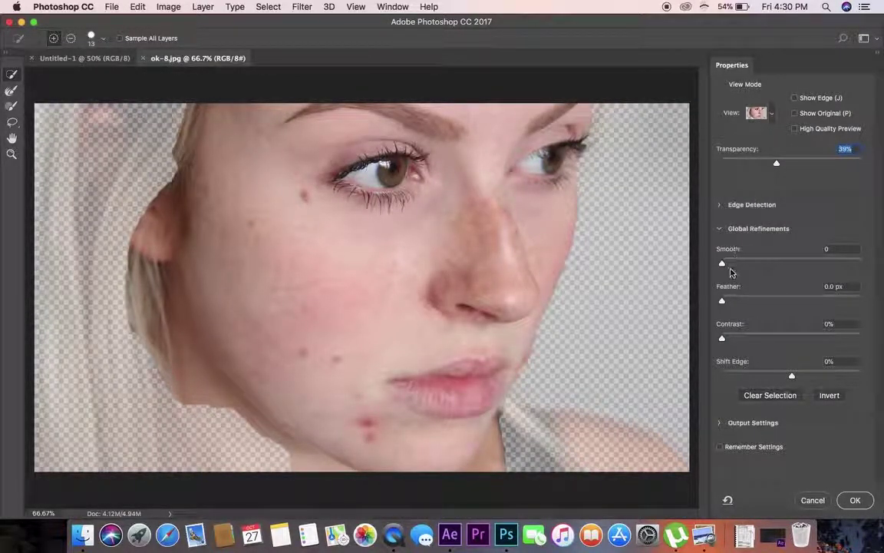
click(720, 205)
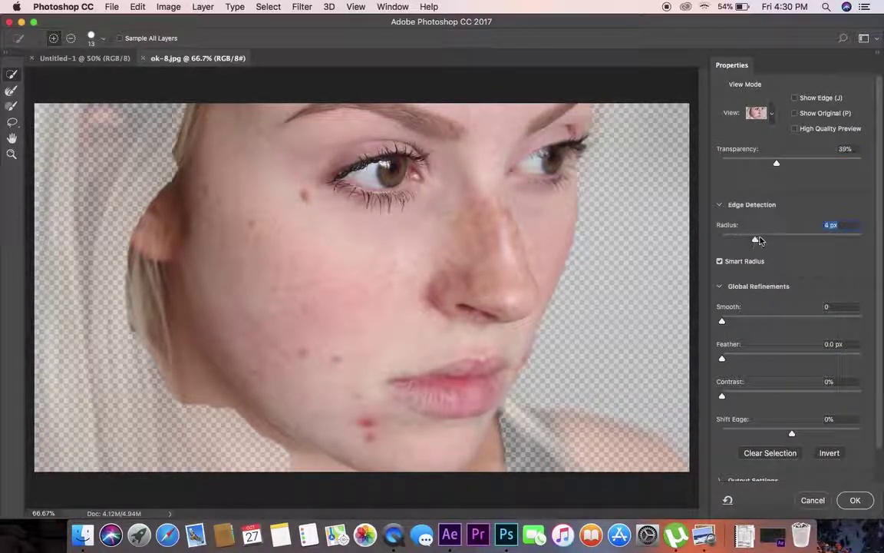
drag(757, 240, 784, 239)
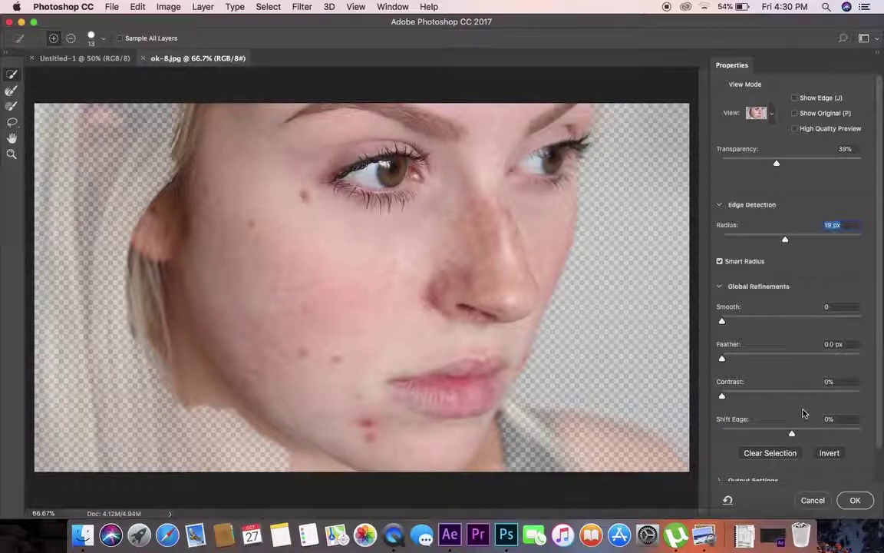
scroll(802, 319, down, 2)
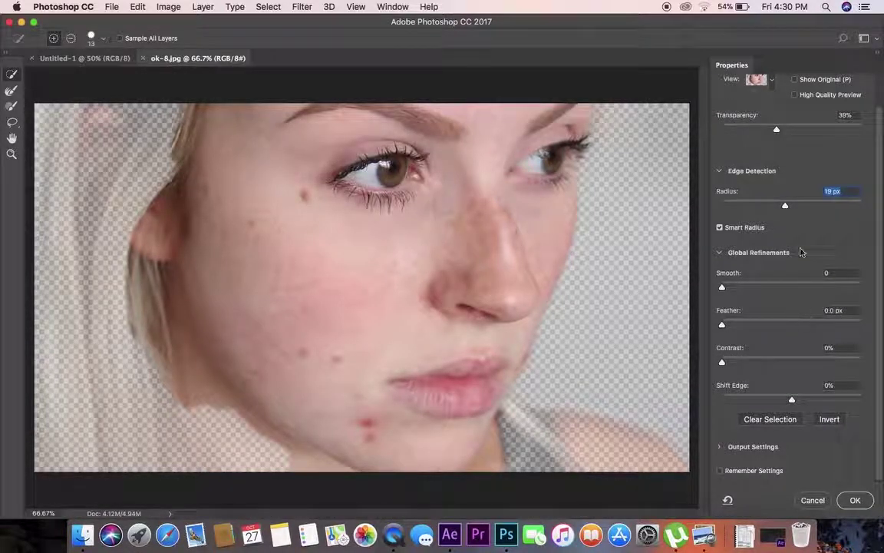
drag(784, 206, 827, 205)
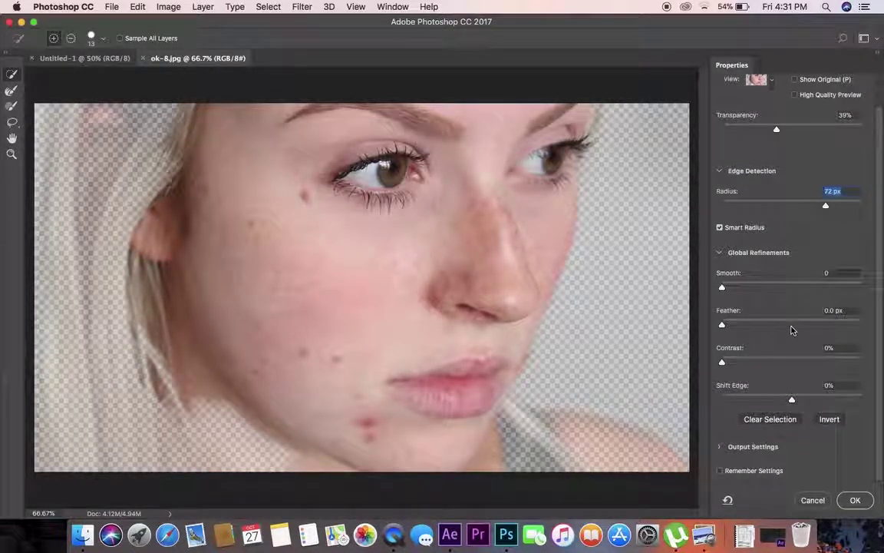
click(784, 206)
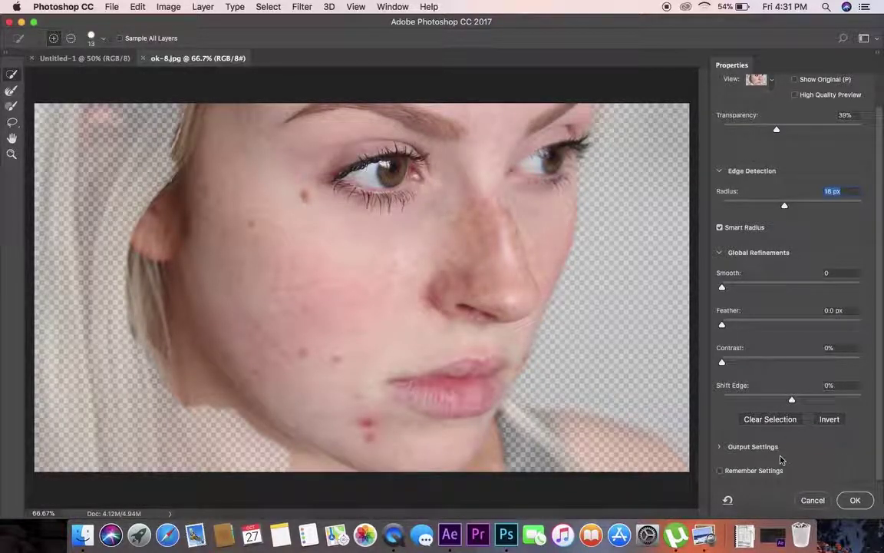
Output the refined selection to a New Layer with Layer Mask and apply it
click(721, 450)
scroll(768, 430, down, 1)
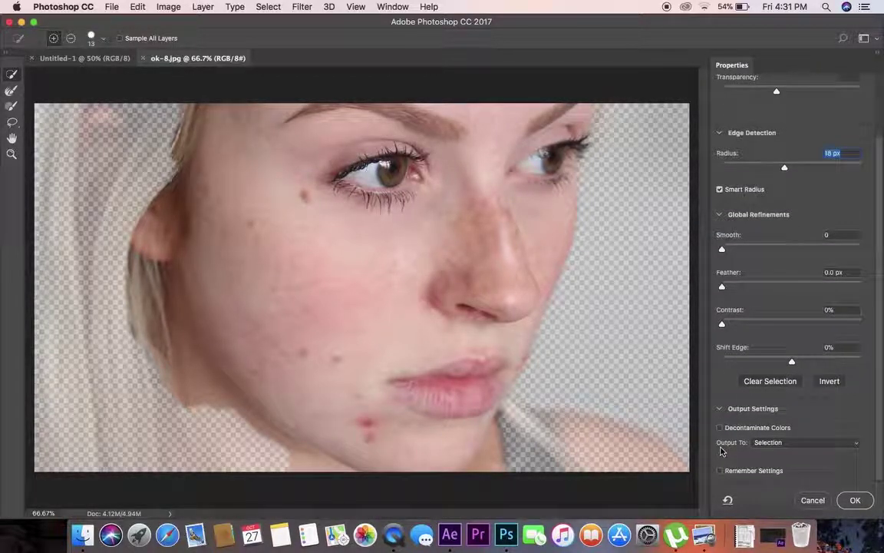
click(786, 443)
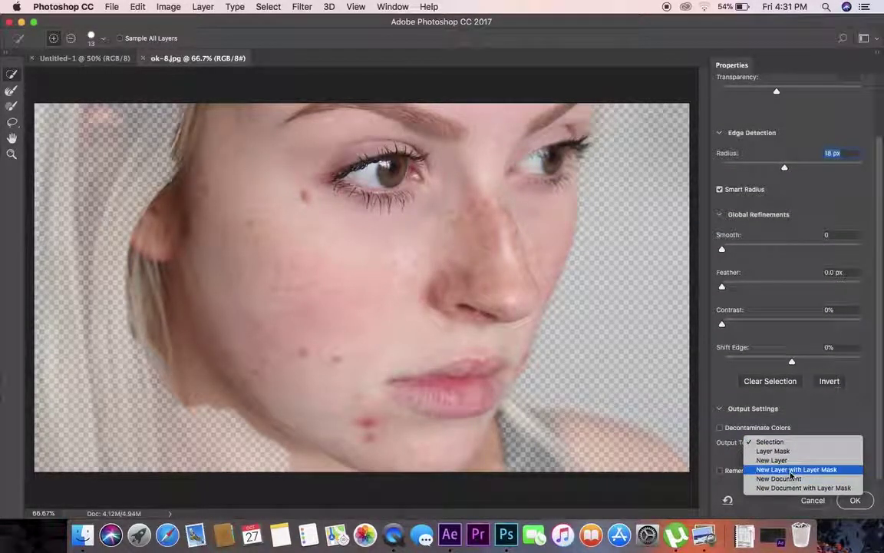
click(796, 469)
click(855, 501)
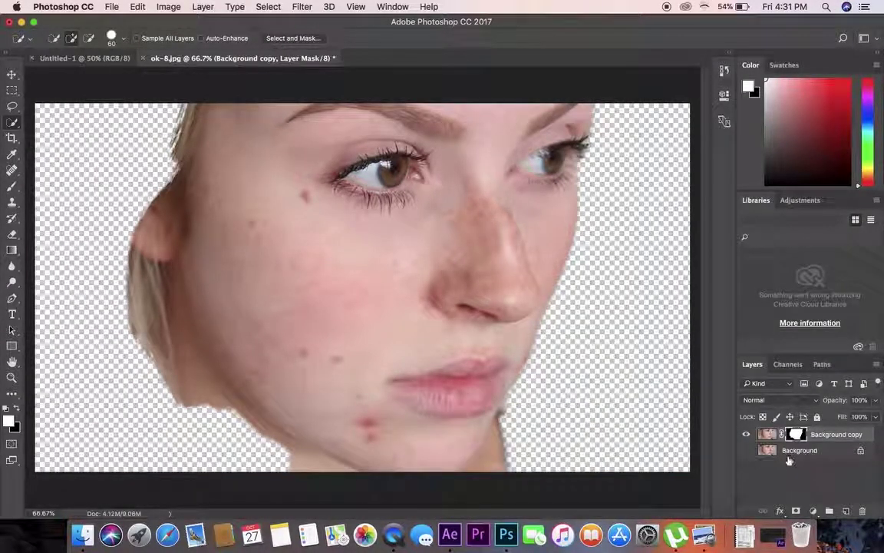
Target the Background copy image thumbnail, make the Background layer visible, and open the Filter menu
click(767, 434)
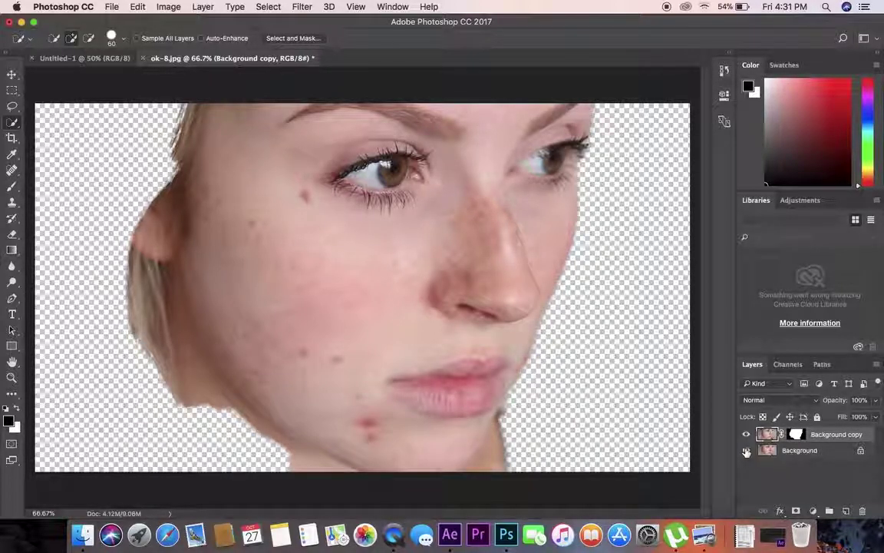
click(746, 451)
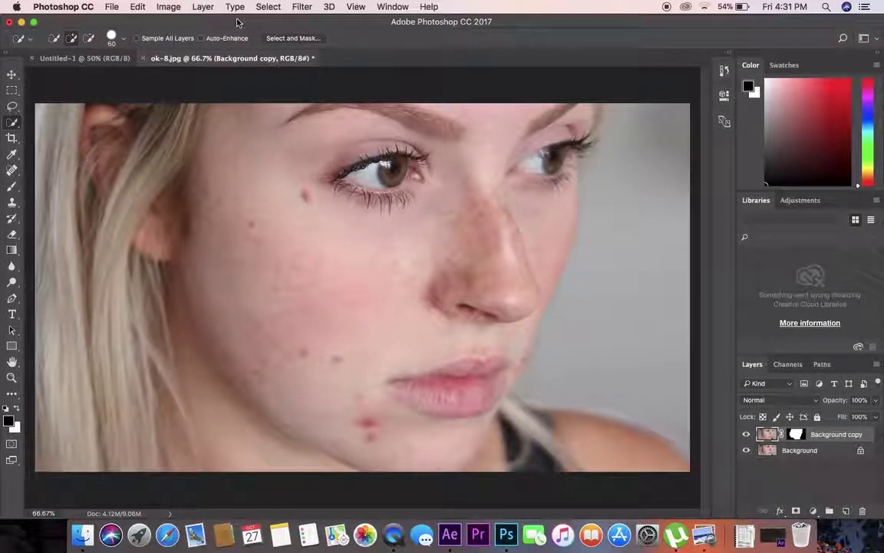
click(301, 6)
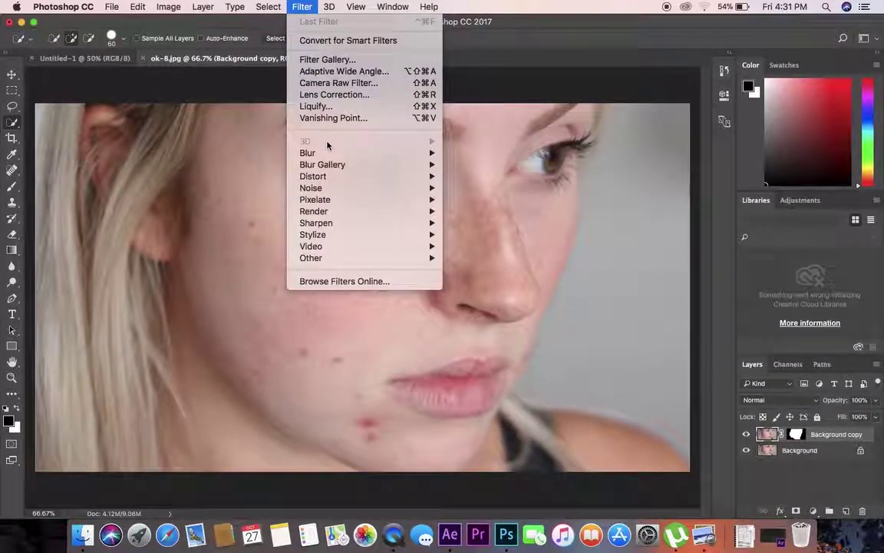
mouse_move(307, 153)
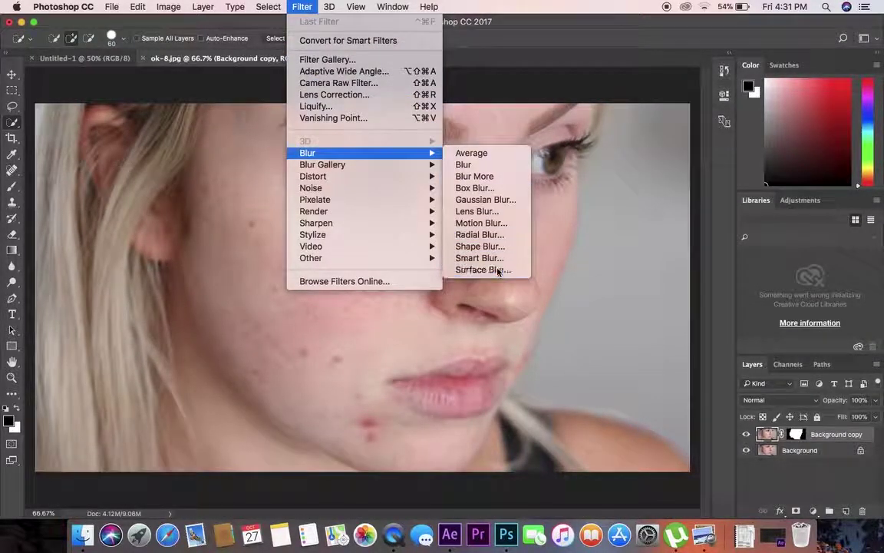
Apply Surface Blur with Radius 12 px and Threshold 11 levels to the face copy
click(497, 271)
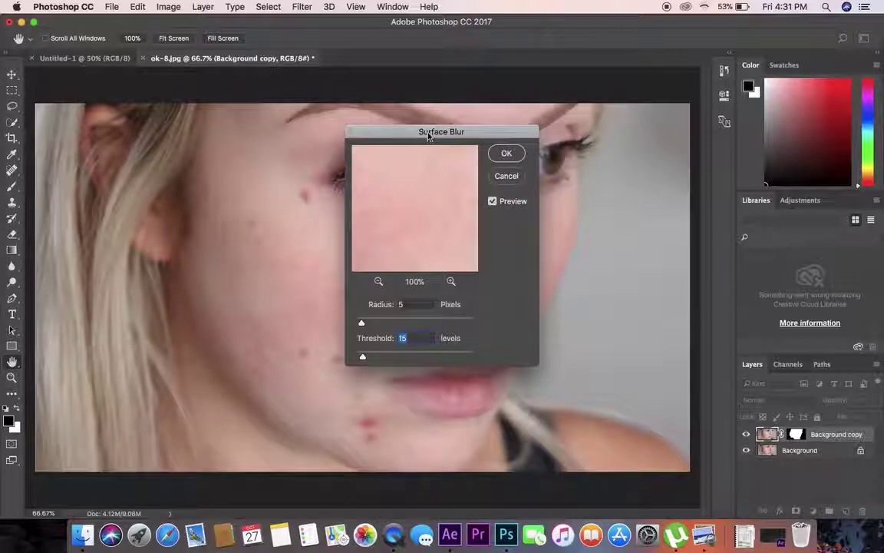
drag(428, 136, 649, 93)
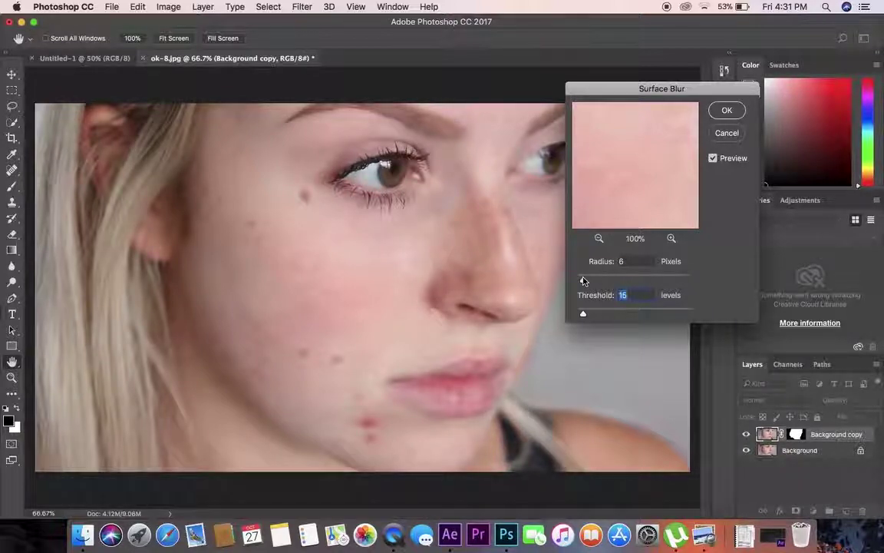
drag(591, 281, 594, 280)
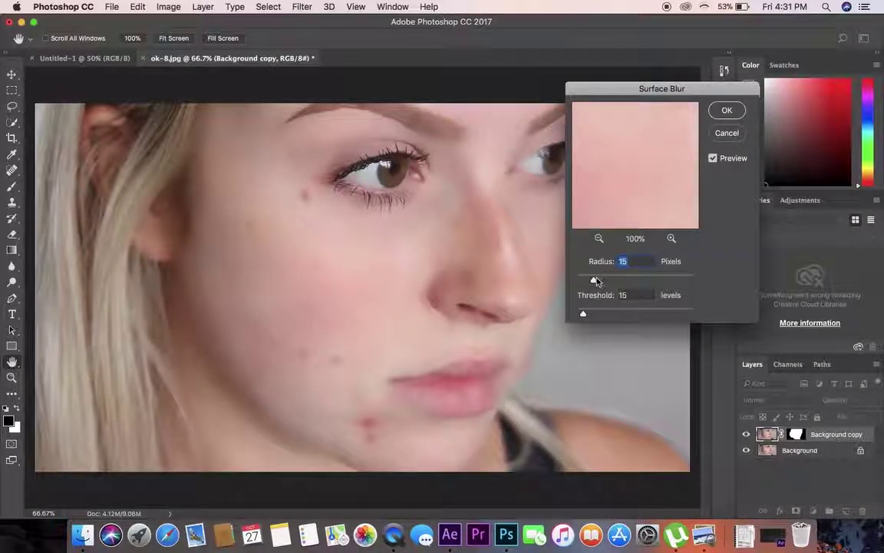
drag(595, 282, 593, 281)
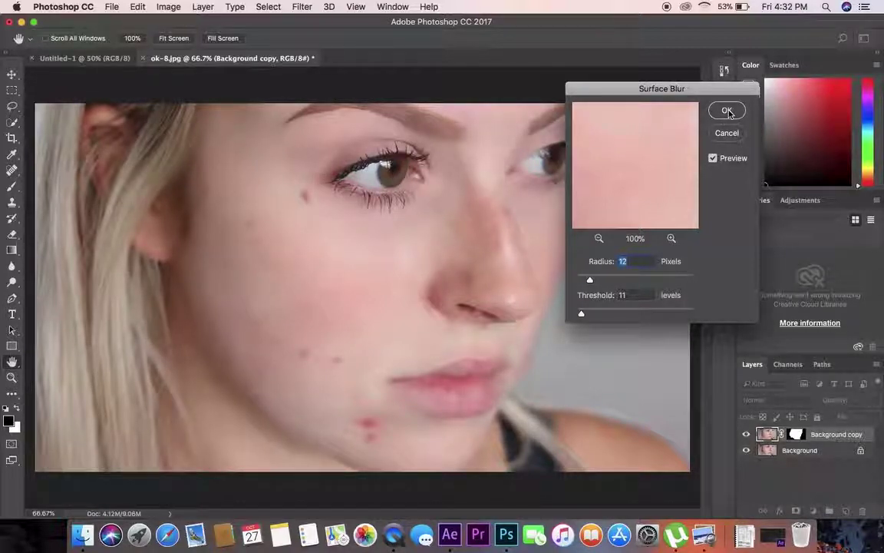
click(728, 111)
key(w)
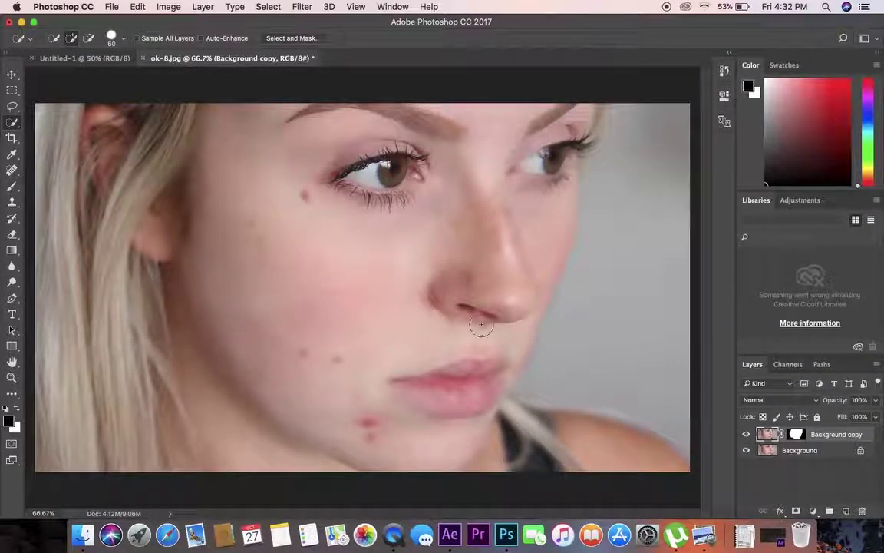
Paint black on the Background copy mask over the eyelashes and lip edges to restore detail
click(796, 434)
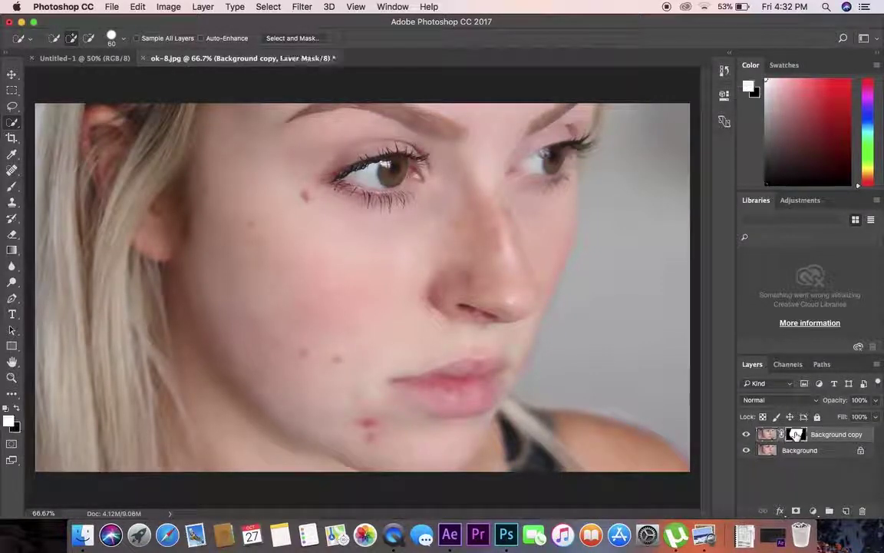
key(b)
click(19, 411)
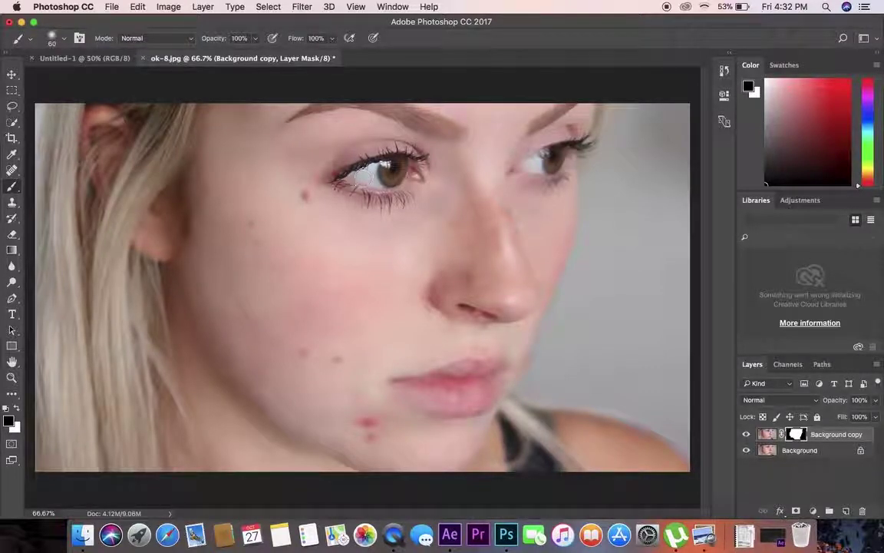
mouse_move(347, 183)
mouse_down()
mouse_move(384, 161)
mouse_move(368, 163)
mouse_up()
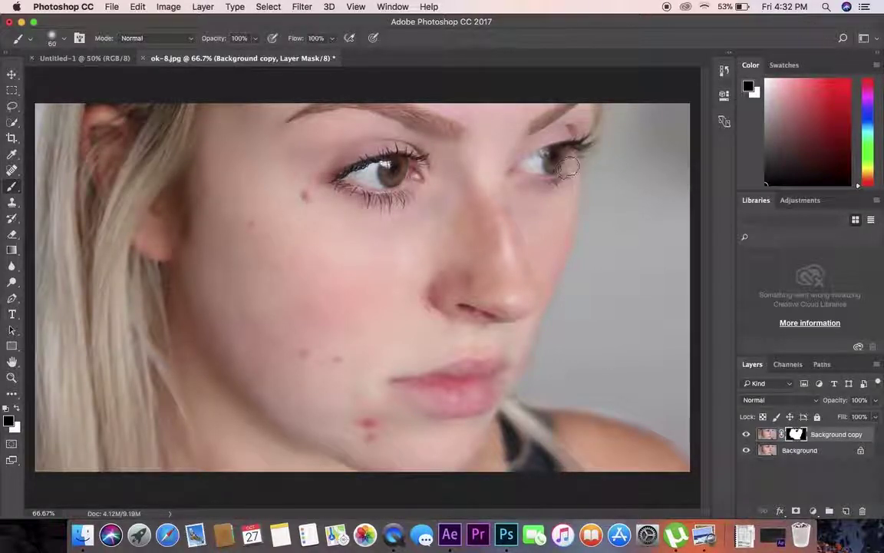
drag(532, 167, 539, 163)
key(super+z)
mouse_move(414, 386)
mouse_down()
mouse_move(421, 398)
mouse_move(469, 403)
mouse_up()
drag(501, 371, 498, 376)
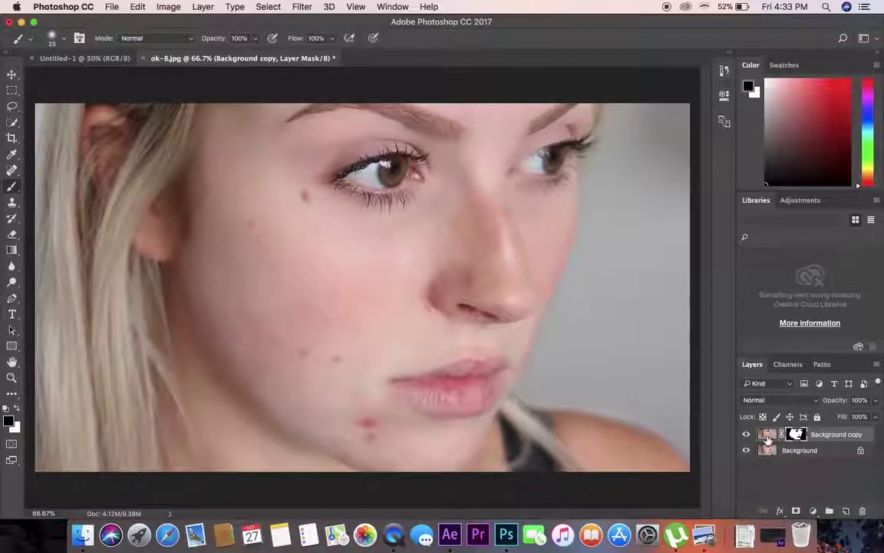
Select the Background layer and choose Flatten Image from its context menu
click(768, 435)
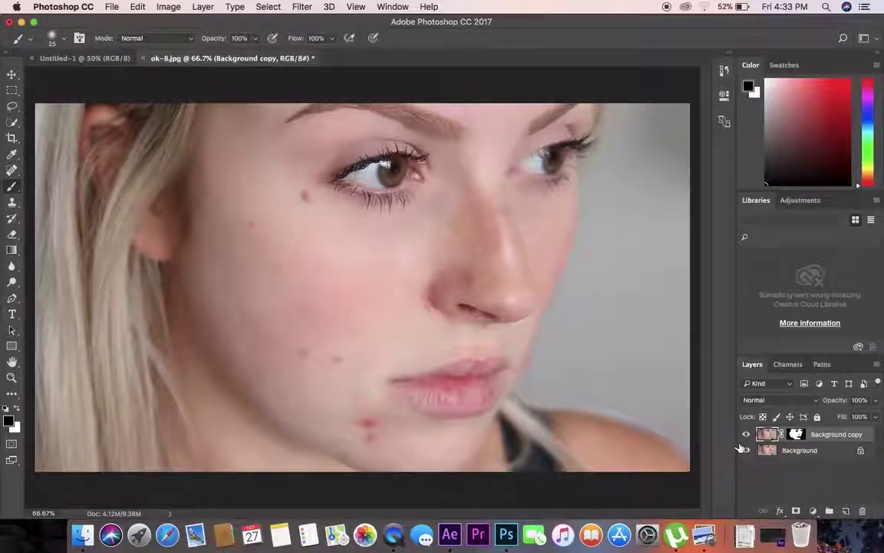
click(810, 458)
right_click(810, 457)
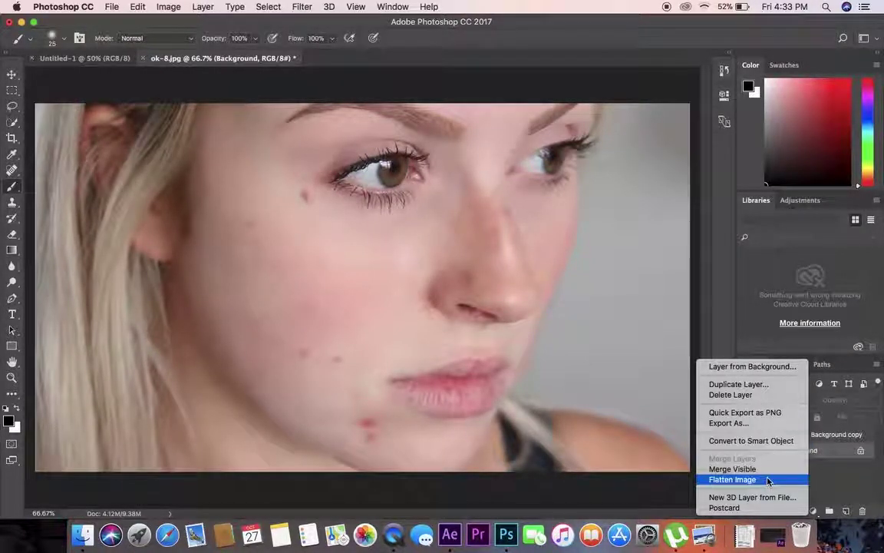
click(735, 468)
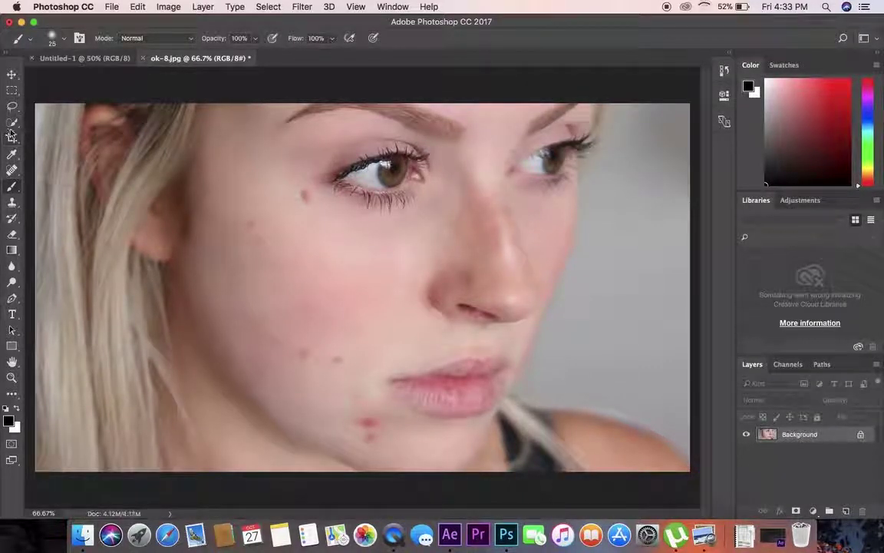
Content-Aware spot-heal blemishes under the eye, on the cheek, on the chin and beside the upper lip
click(12, 169)
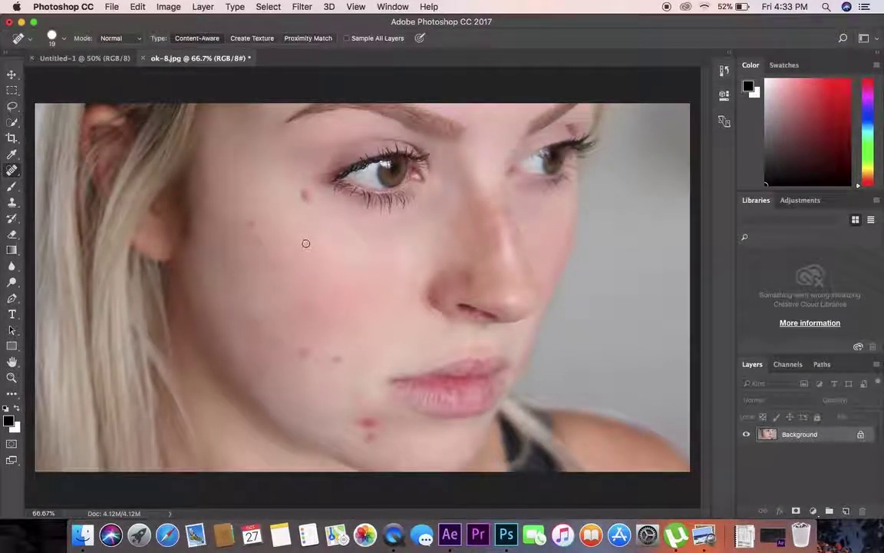
drag(311, 195, 305, 198)
drag(206, 199, 204, 190)
click(302, 352)
drag(306, 353, 337, 364)
mouse_move(372, 425)
mouse_down()
mouse_move(369, 416)
mouse_move(372, 443)
mouse_move(377, 428)
mouse_up()
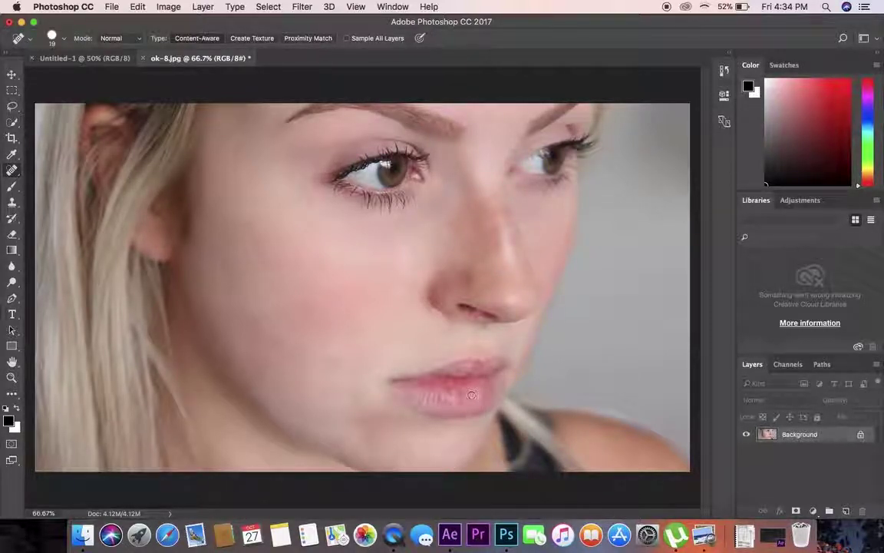
click(526, 356)
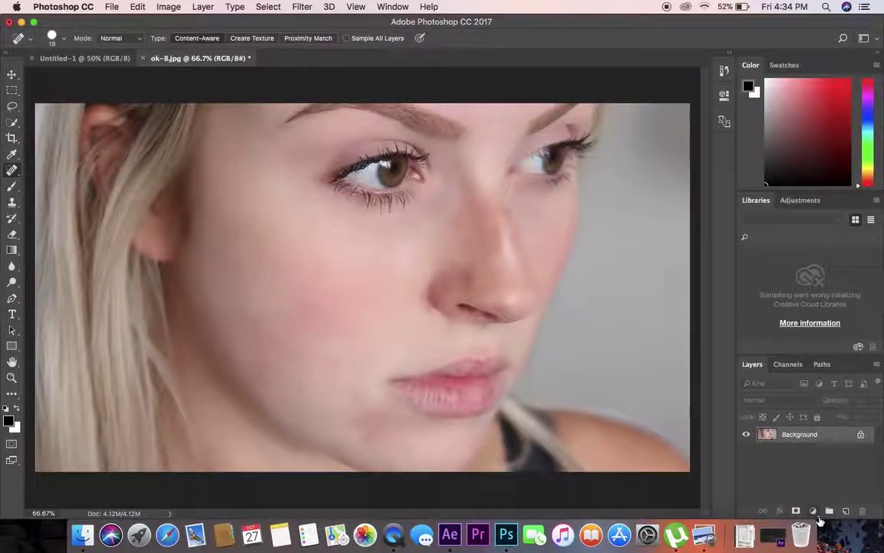
Add a Color Lookup adjustment layer using the Moonlight.3DL LUT and close Properties
click(813, 510)
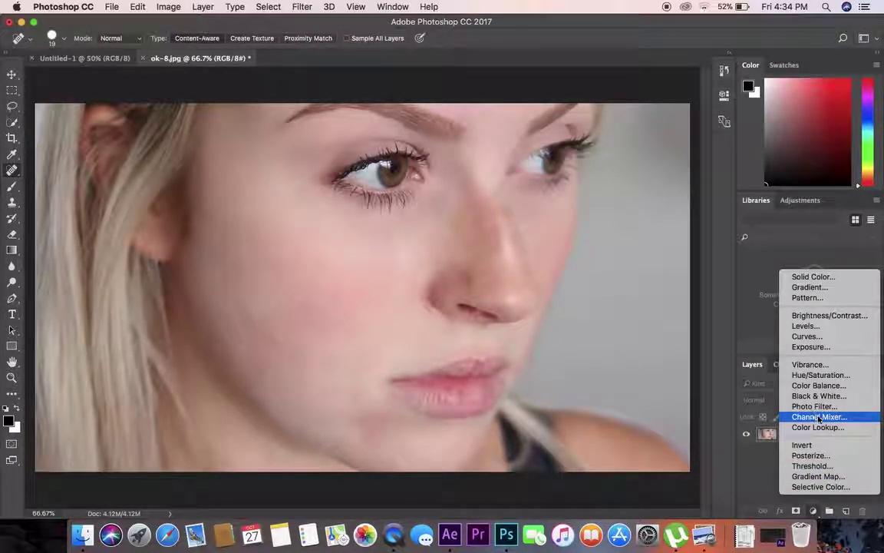
click(824, 429)
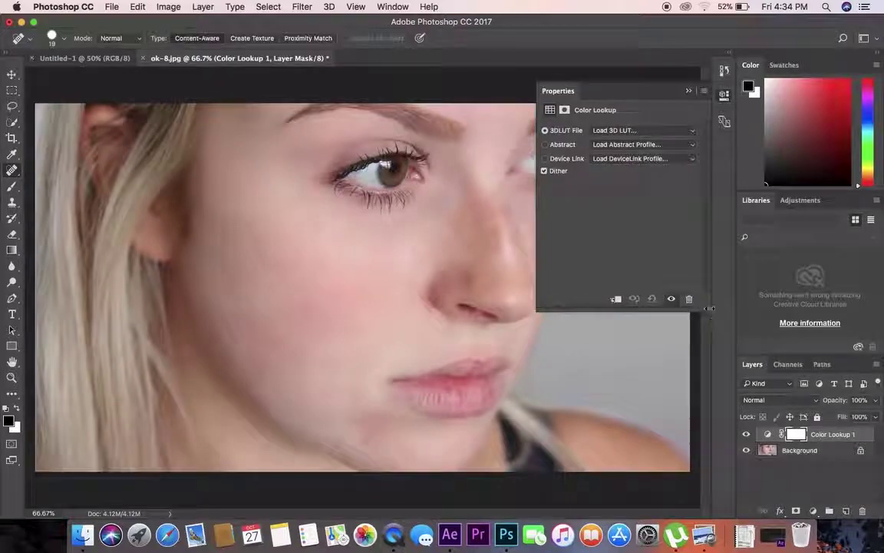
click(658, 132)
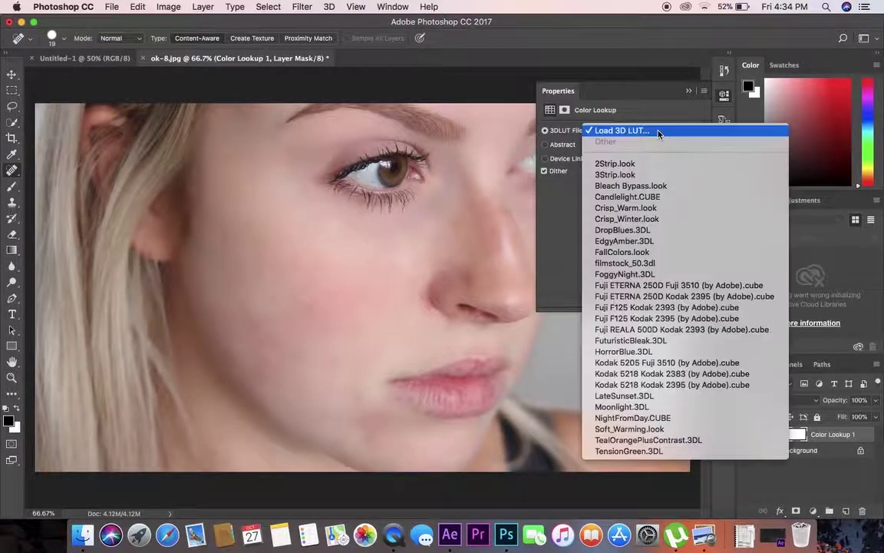
click(664, 407)
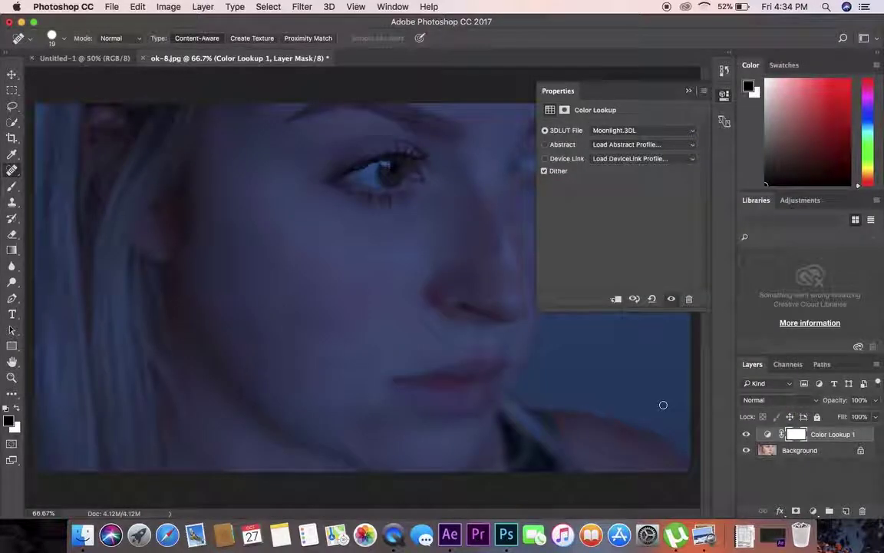
click(689, 92)
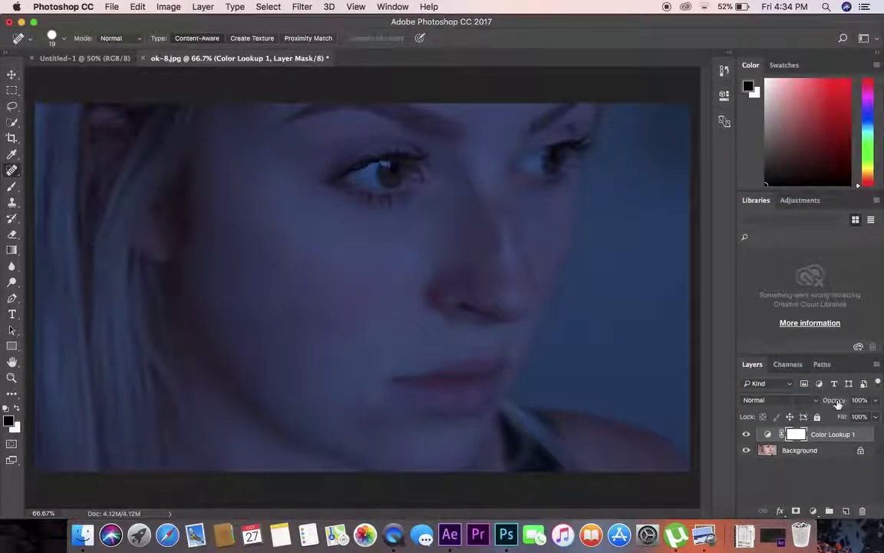
Set the Color Lookup 1 layer's opacity to 69%
drag(833, 400, 825, 403)
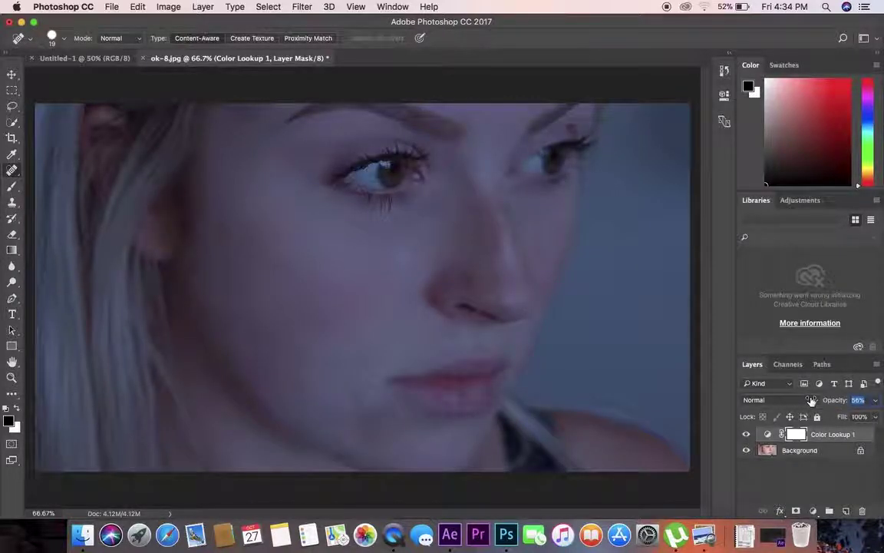
text(60)
key(Return)
drag(825, 398, 842, 396)
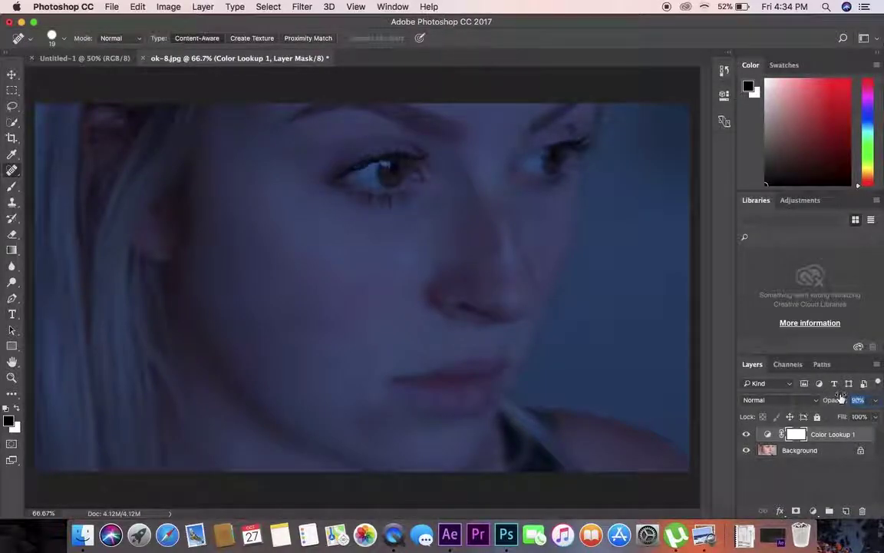
drag(842, 396, 823, 391)
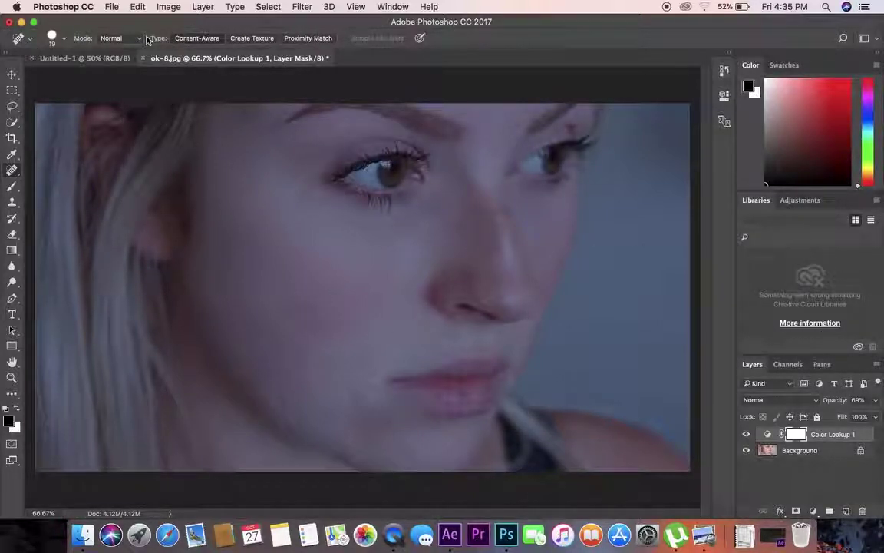
click(111, 7)
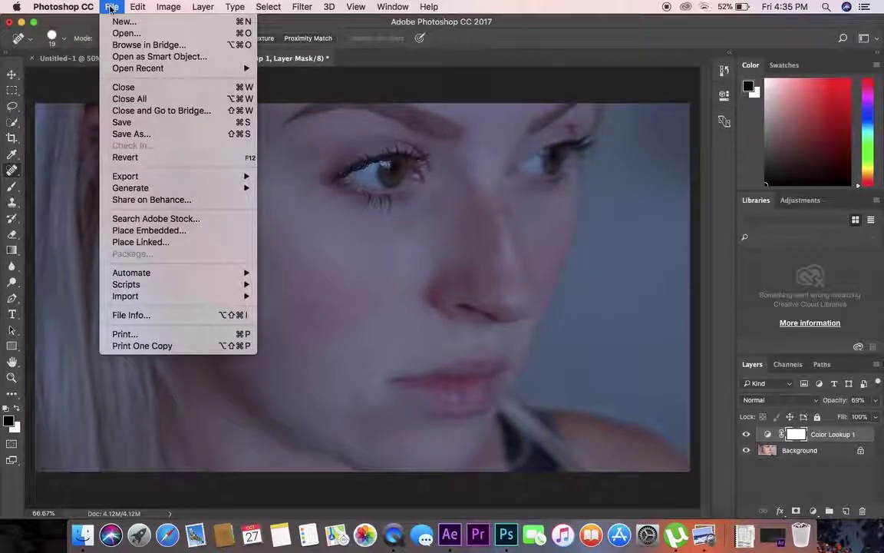
Save the portrait as ok-8 copy.jpg in JPEG format on the Desktop at quality 12 Maximum
click(138, 135)
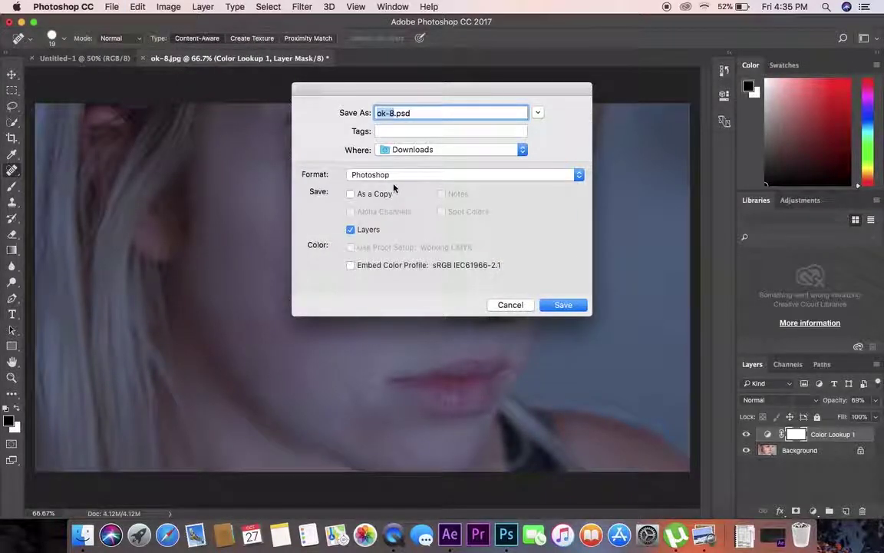
click(392, 176)
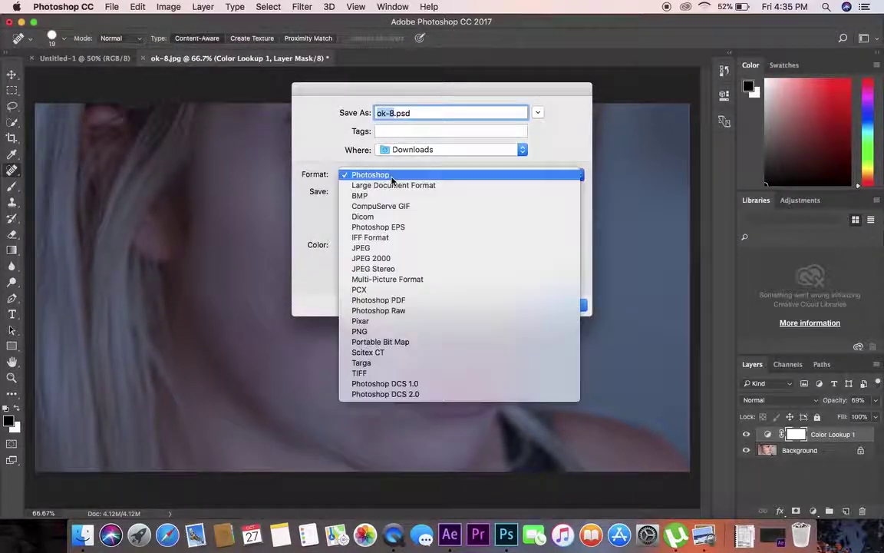
click(395, 248)
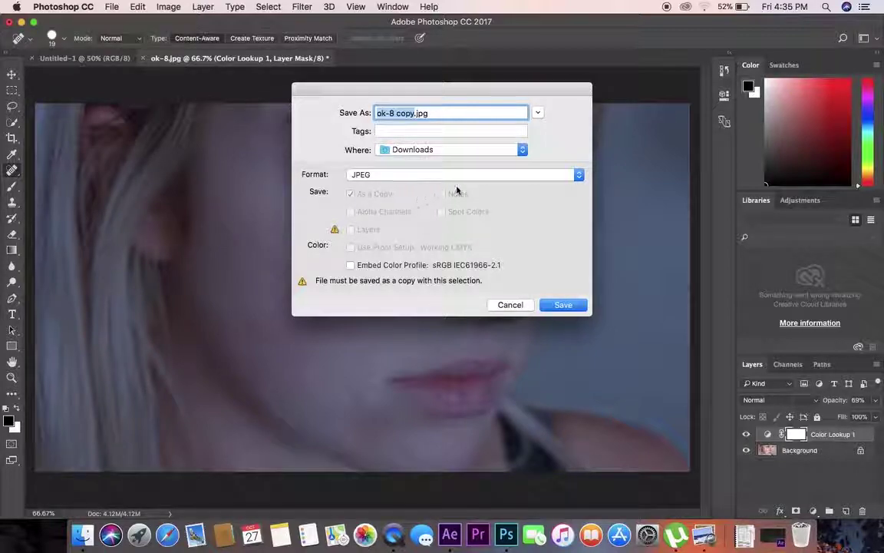
click(430, 149)
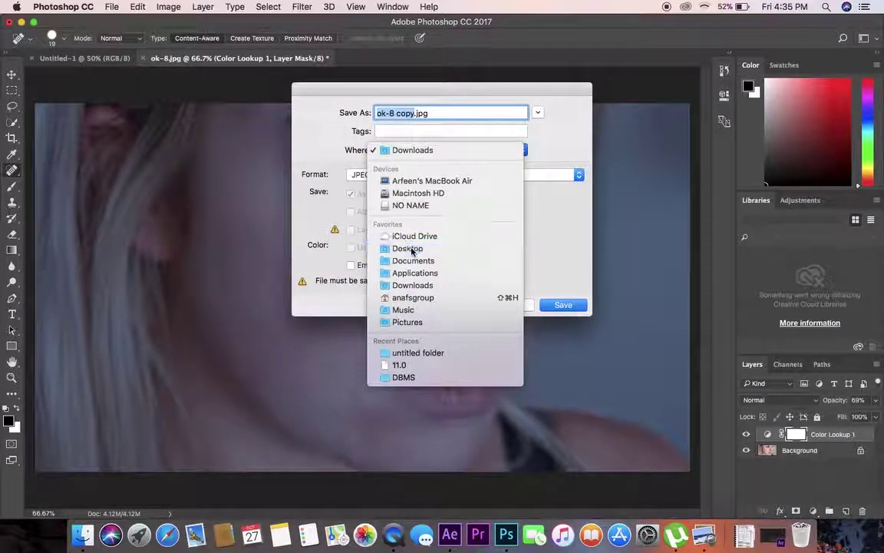
click(411, 249)
click(565, 306)
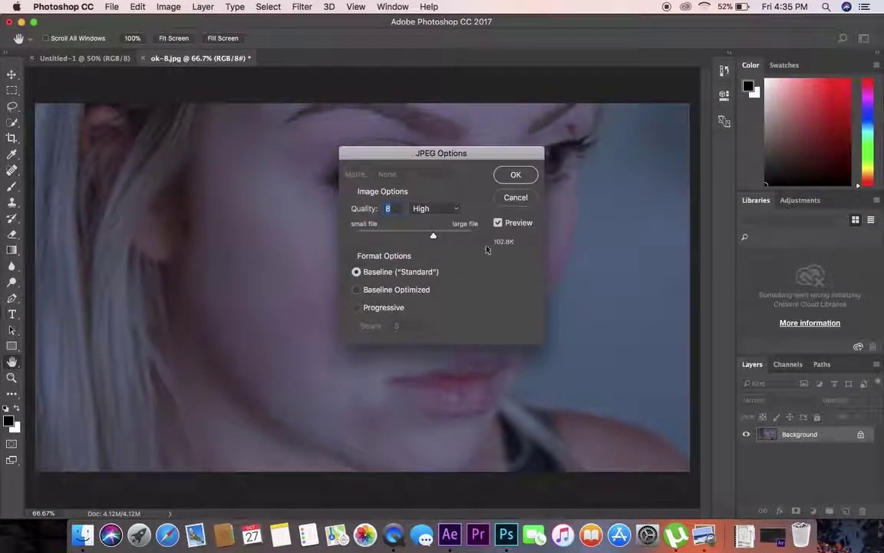
drag(448, 237, 489, 242)
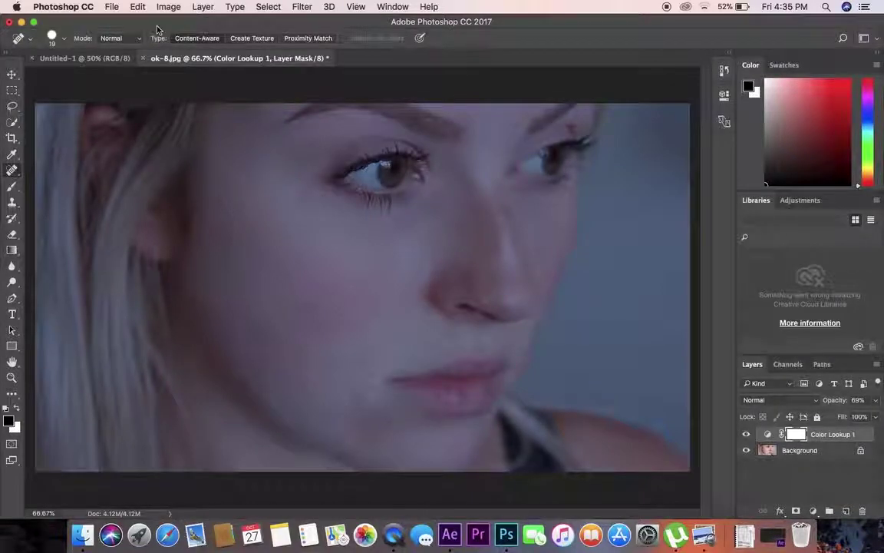
Minimize Photoshop and Quick Look ok-8 copy.jpg on the Desktop to check the blue grade
click(21, 22)
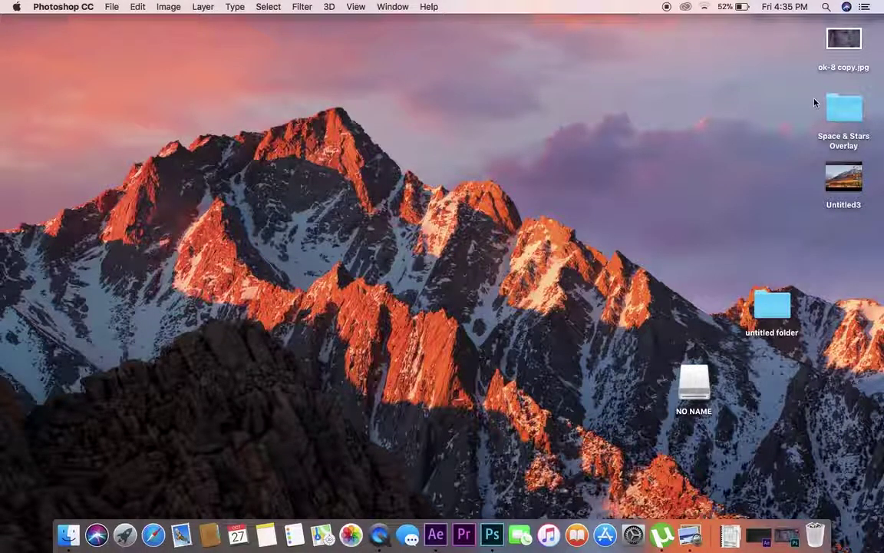
click(839, 46)
key(space)
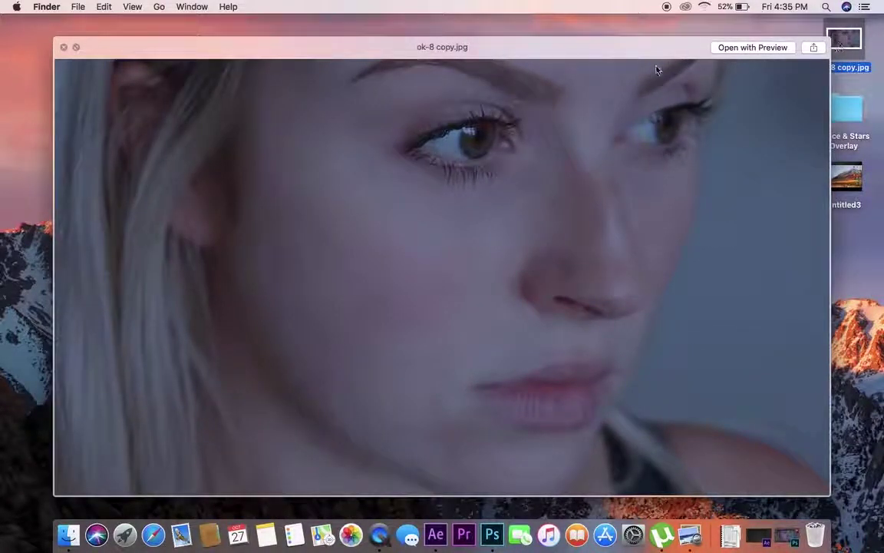